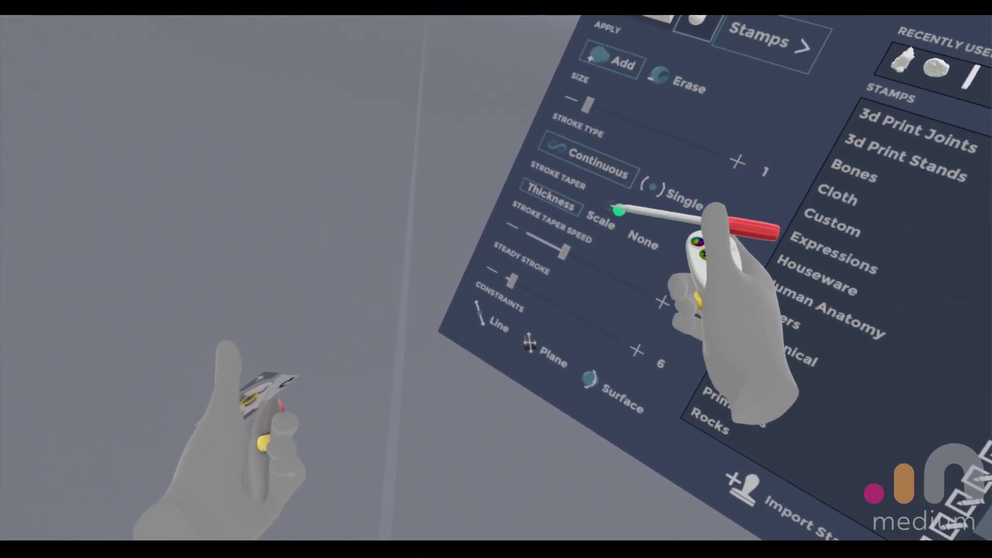
# Constrain the clay strokes to a straight line, undo the white test rod and pick a grey clay colour.
pyautogui.click(577, 284)
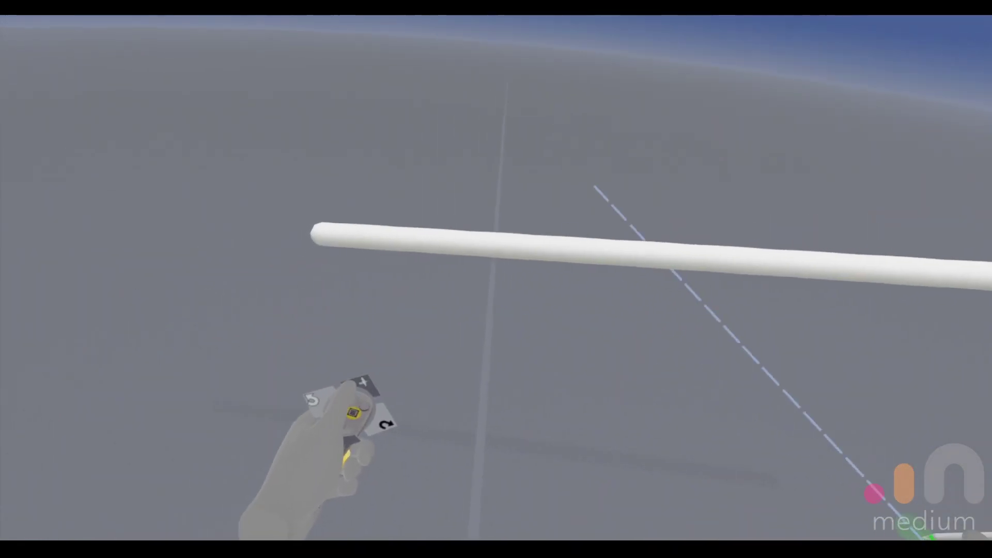
pyautogui.hotkey('ctrl', 'z')
pyautogui.rightClick(646, 372)
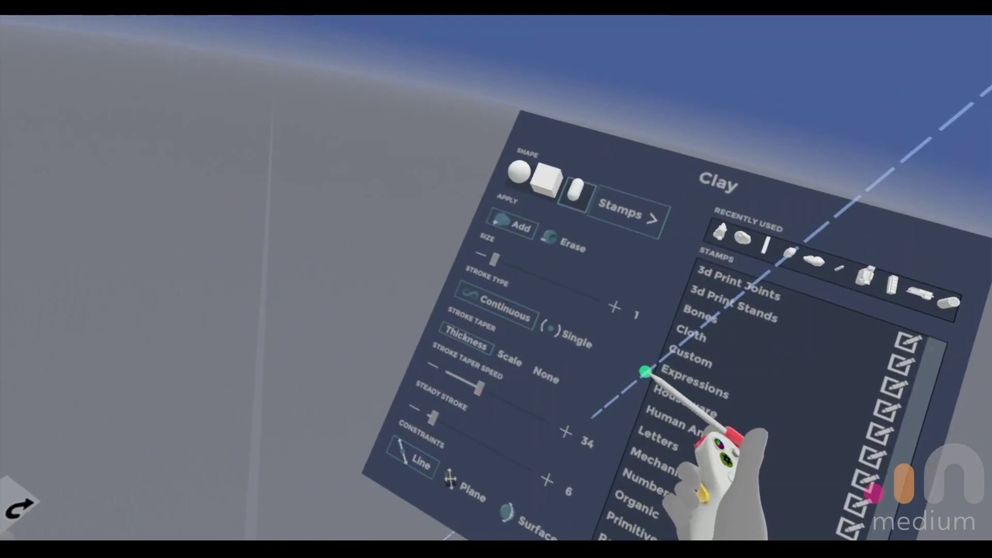
pyautogui.rightClick(615, 350)
pyautogui.rightClick(569, 350)
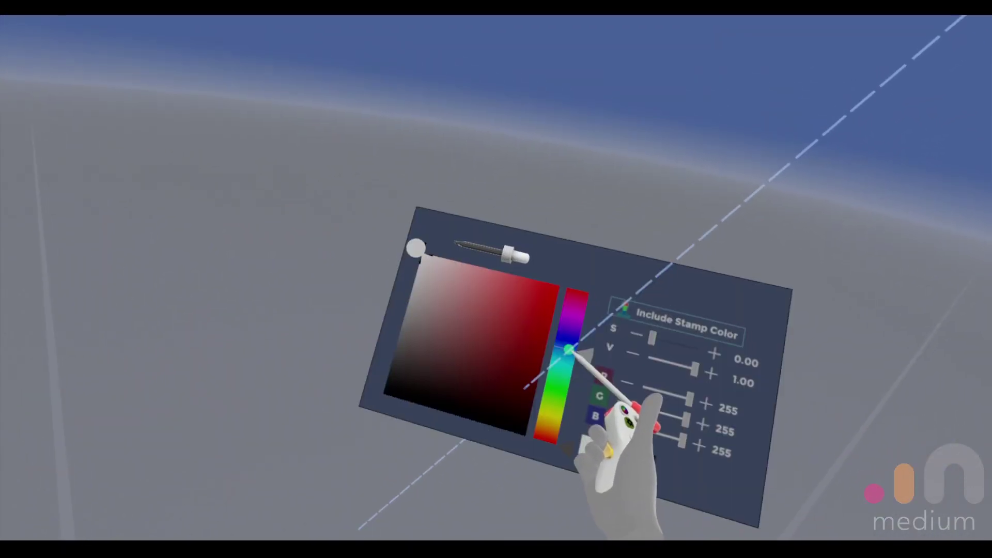
pyautogui.click(531, 321)
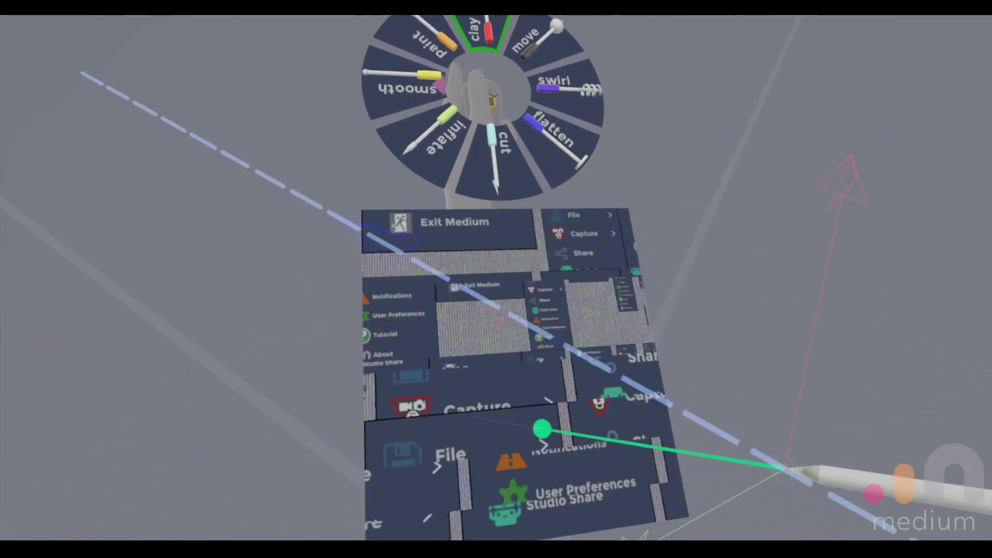
pyautogui.moveTo(600, 441); pyautogui.dragTo(451, 480)
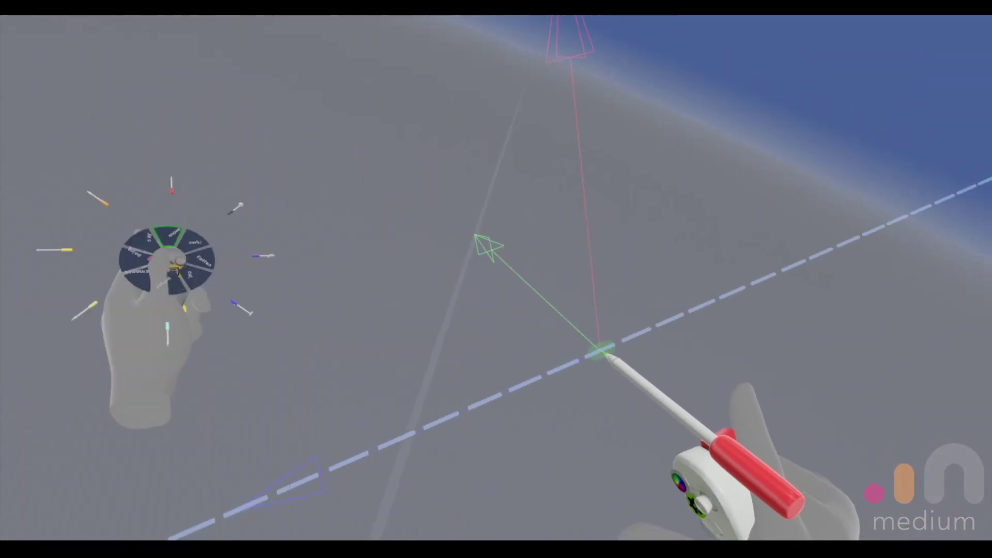
pyautogui.moveTo(600, 351)
pyautogui.mouseDown()
pyautogui.moveTo(582, 330)
pyautogui.moveTo(660, 272)
pyautogui.moveTo(273, 472)
pyautogui.mouseUp()
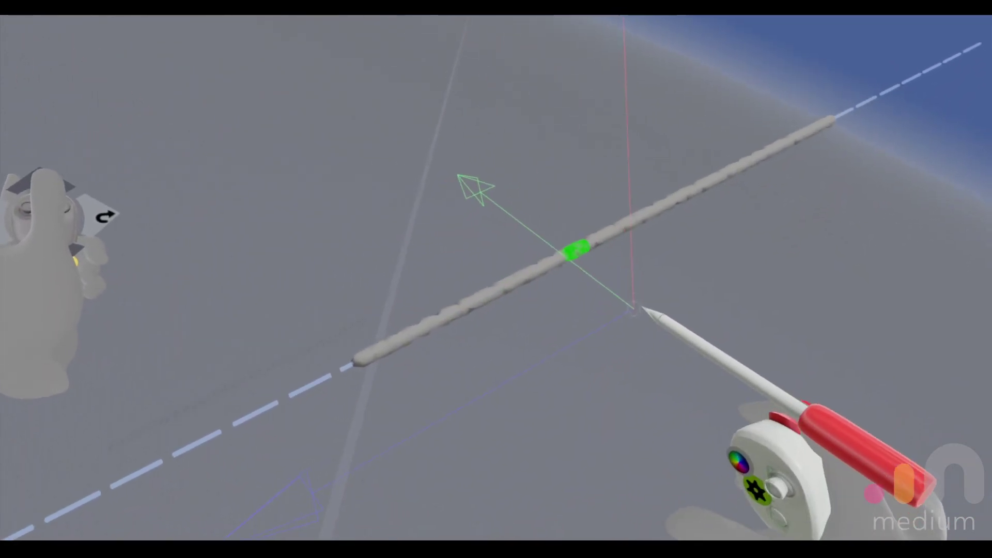
pyautogui.hotkey('ctrl', 'z')
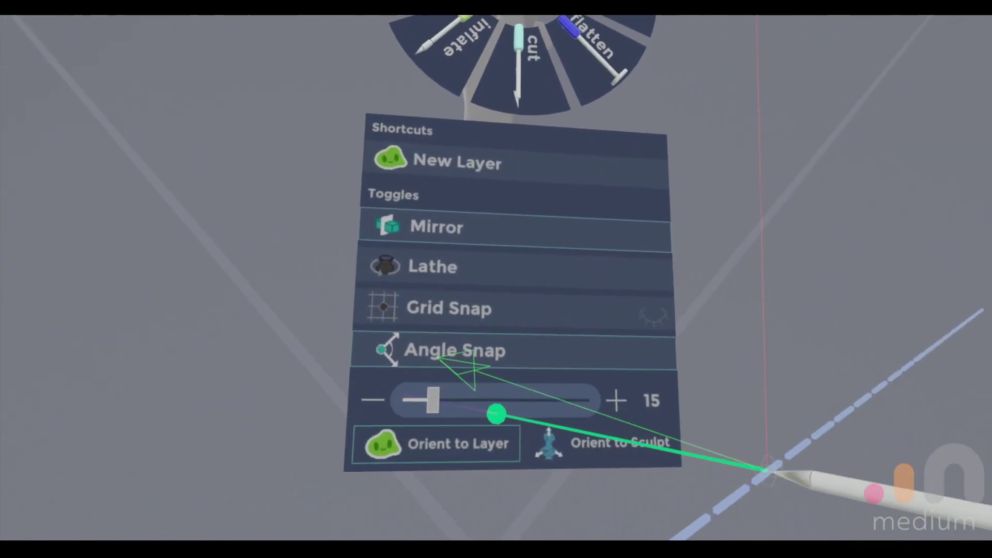
# Set the Angle Snap increment to 75.
pyautogui.moveTo(494, 412); pyautogui.dragTo(564, 406)
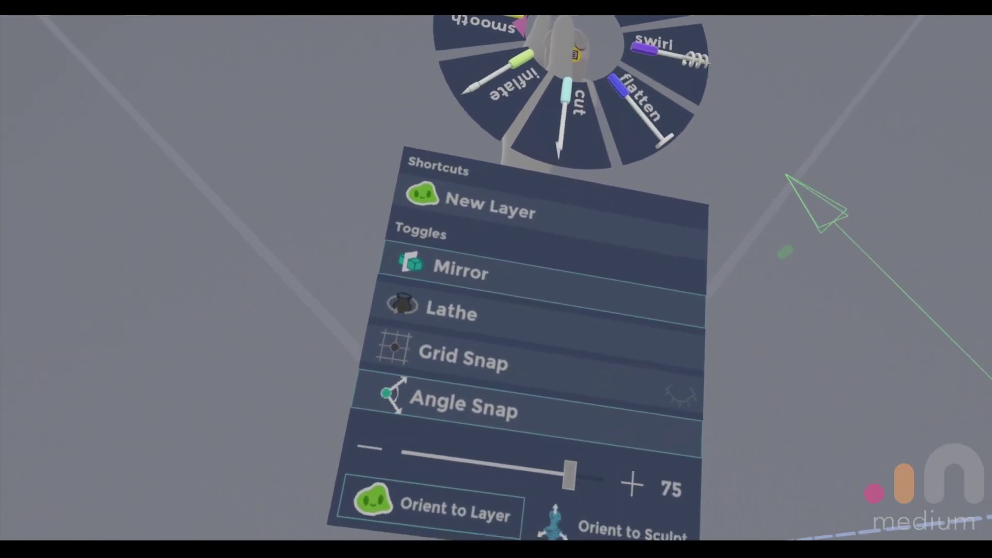
pyautogui.moveTo(527, 453); pyautogui.dragTo(570, 450)
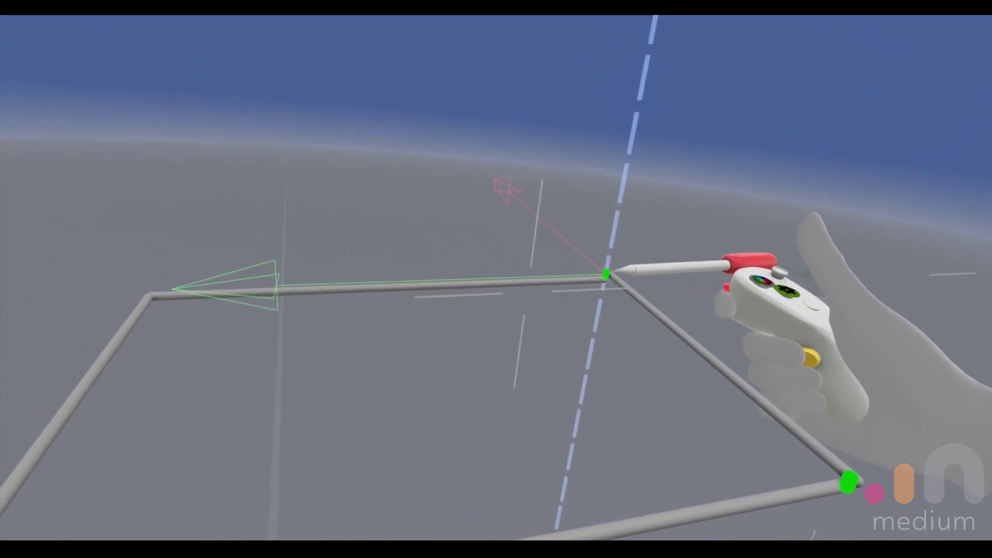
# Draw mirrored straight clay rods forming a rectangular box frame with corner posts, cross rails and intermediate uprights.
pyautogui.moveTo(607, 274); pyautogui.dragTo(616, 233)
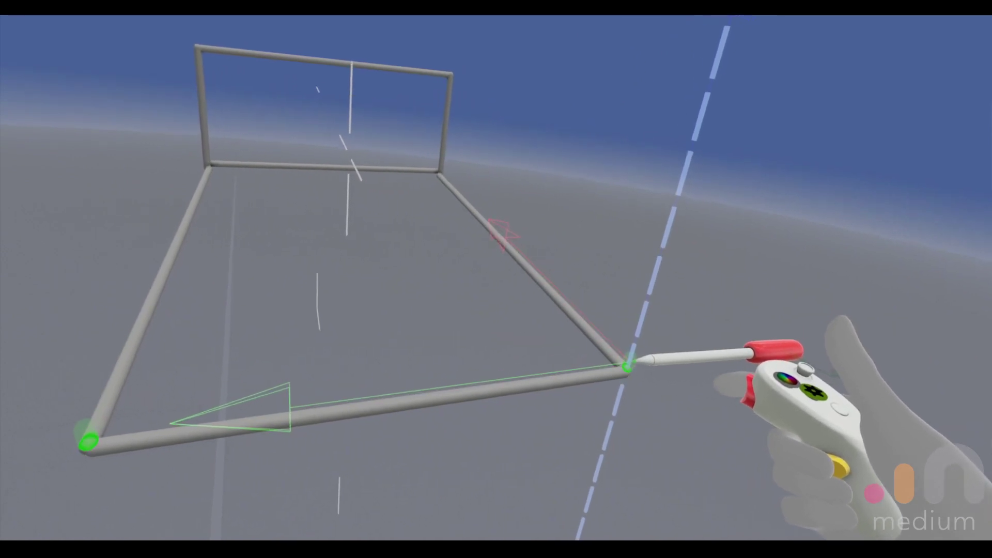
pyautogui.moveTo(885, 401)
pyautogui.mouseDown()
pyautogui.moveTo(716, 310)
pyautogui.moveTo(710, 281)
pyautogui.mouseUp()
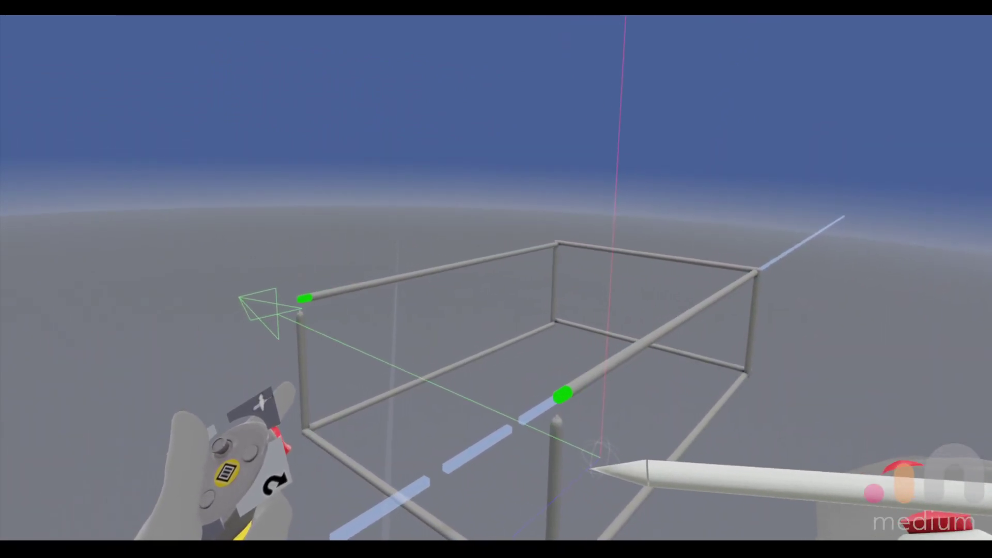
pyautogui.moveTo(592, 469); pyautogui.dragTo(594, 457)
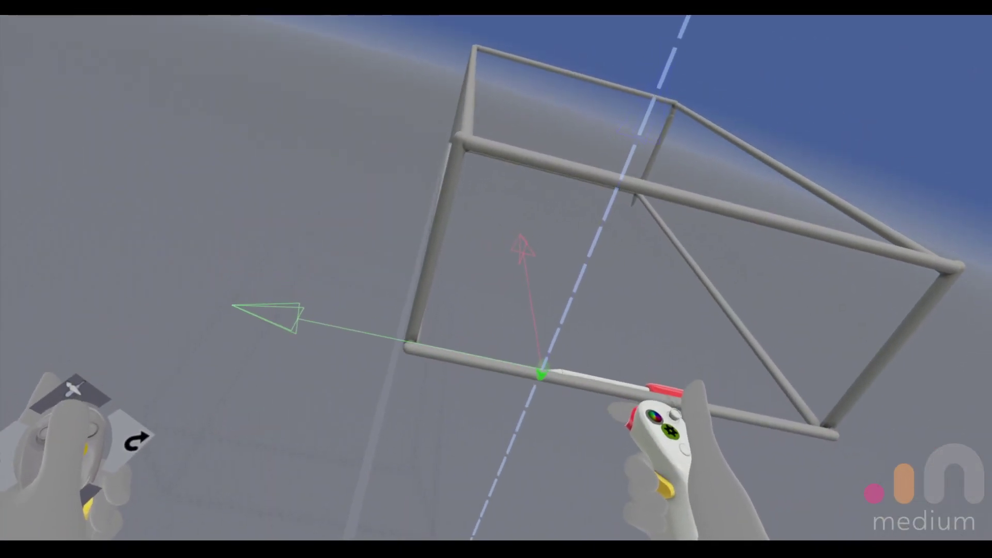
pyautogui.moveTo(542, 373); pyautogui.dragTo(595, 262)
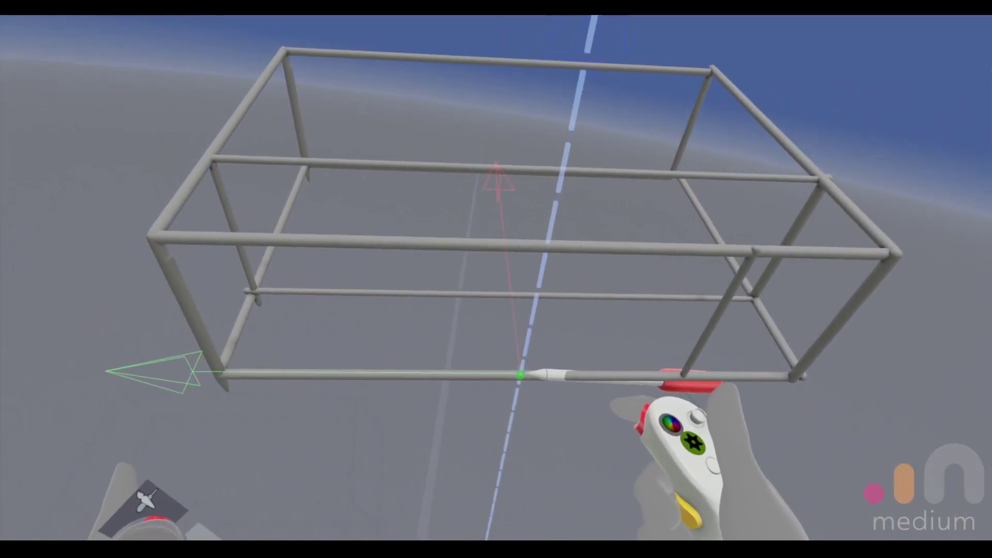
pyautogui.moveTo(527, 377)
pyautogui.mouseDown()
pyautogui.moveTo(540, 279)
pyautogui.moveTo(555, 287)
pyautogui.mouseUp()
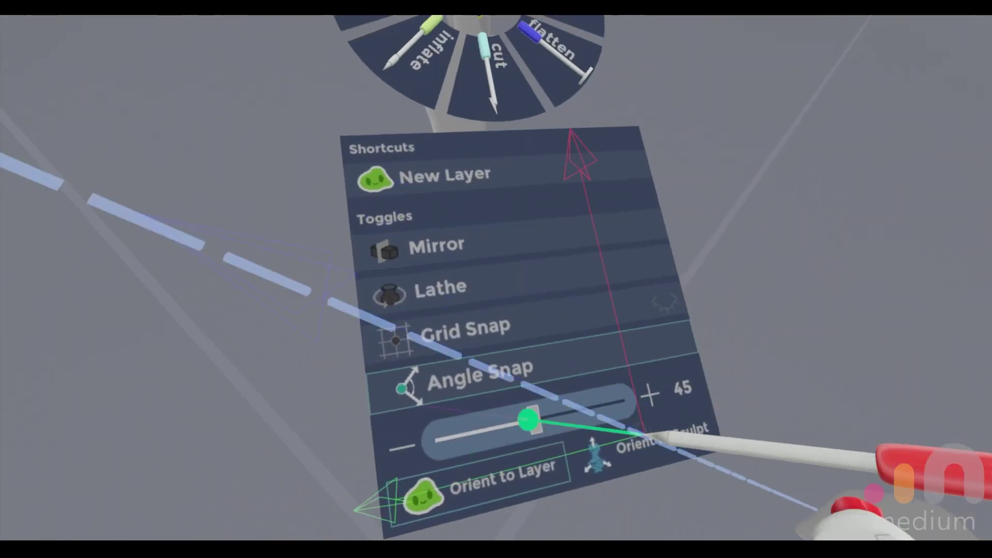
# Adjust the Angle Snap increment and extend the box frame with tall posts joined by horizontal rods at their tops.
pyautogui.moveTo(528, 419); pyautogui.dragTo(408, 474)
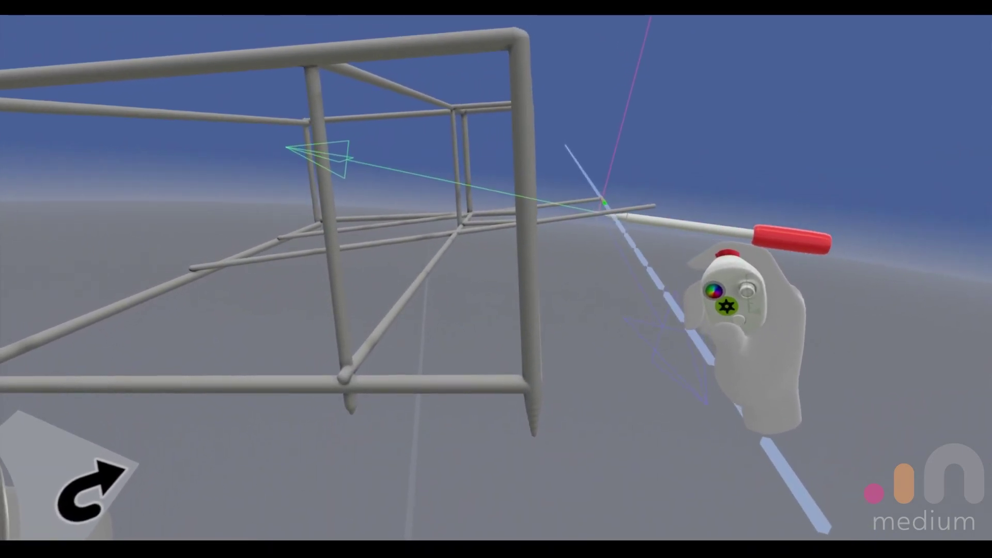
pyautogui.moveTo(613, 209)
pyautogui.mouseDown()
pyautogui.moveTo(648, 451)
pyautogui.moveTo(657, 427)
pyautogui.mouseUp()
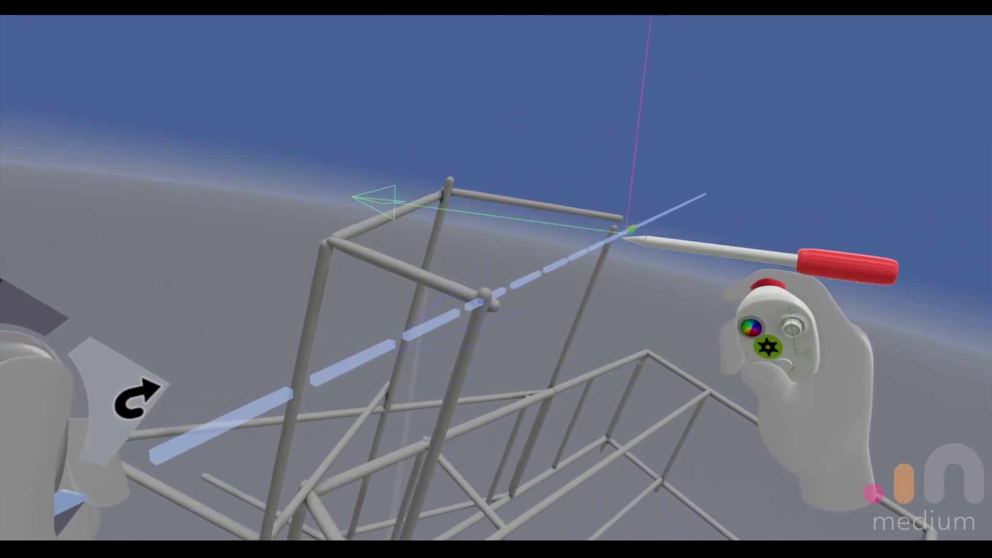
pyautogui.moveTo(631, 229)
pyautogui.mouseDown()
pyautogui.moveTo(507, 294)
pyautogui.moveTo(459, 333)
pyautogui.mouseUp()
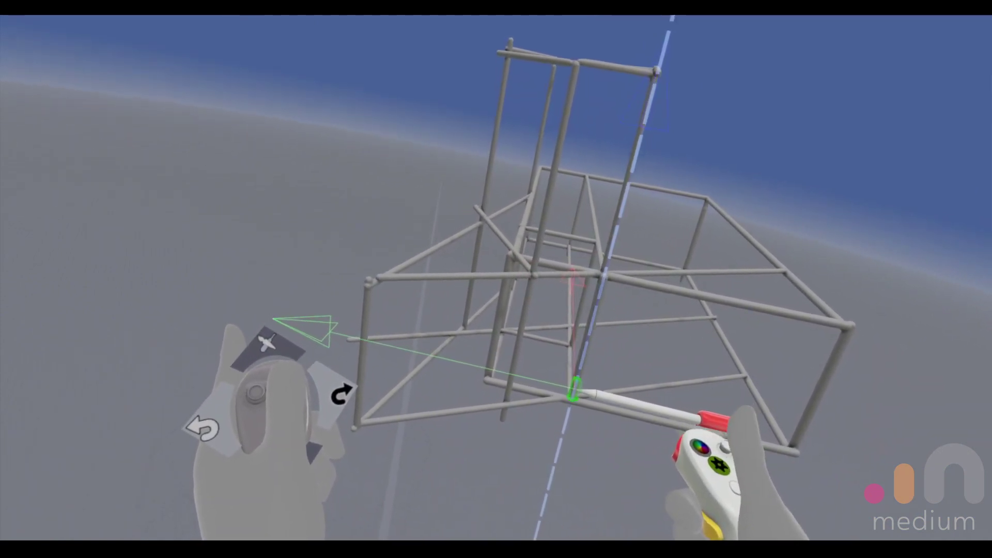
# Draw thicker vertical rods over the tall tower posts and add an upright from the bottom rail of the frame.
pyautogui.moveTo(567, 395); pyautogui.dragTo(607, 151)
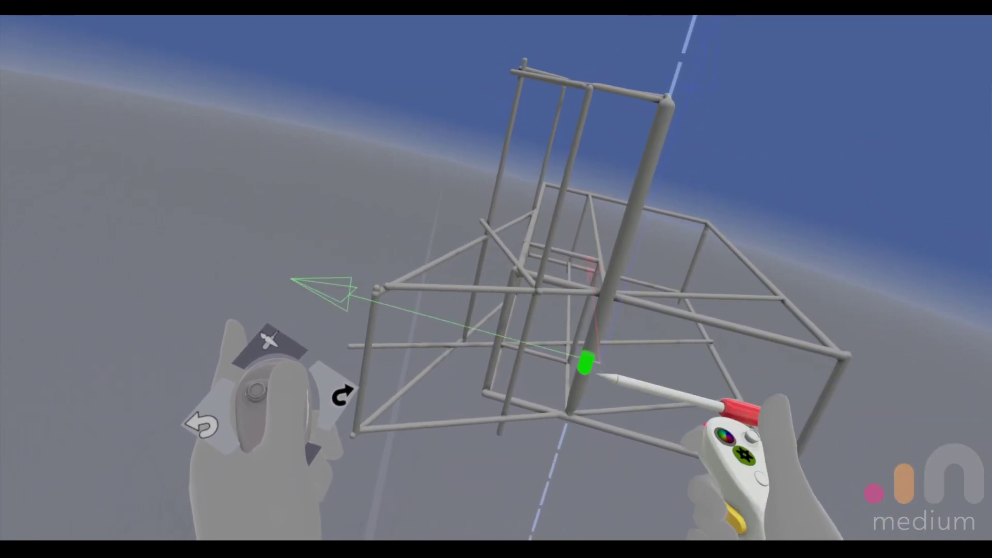
pyautogui.moveTo(529, 403); pyautogui.dragTo(565, 157)
pyautogui.moveTo(532, 456)
pyautogui.mouseDown(button='middle')
pyautogui.moveTo(509, 467)
pyautogui.moveTo(520, 434)
pyautogui.moveTo(594, 383)
pyautogui.mouseUp(button='middle')
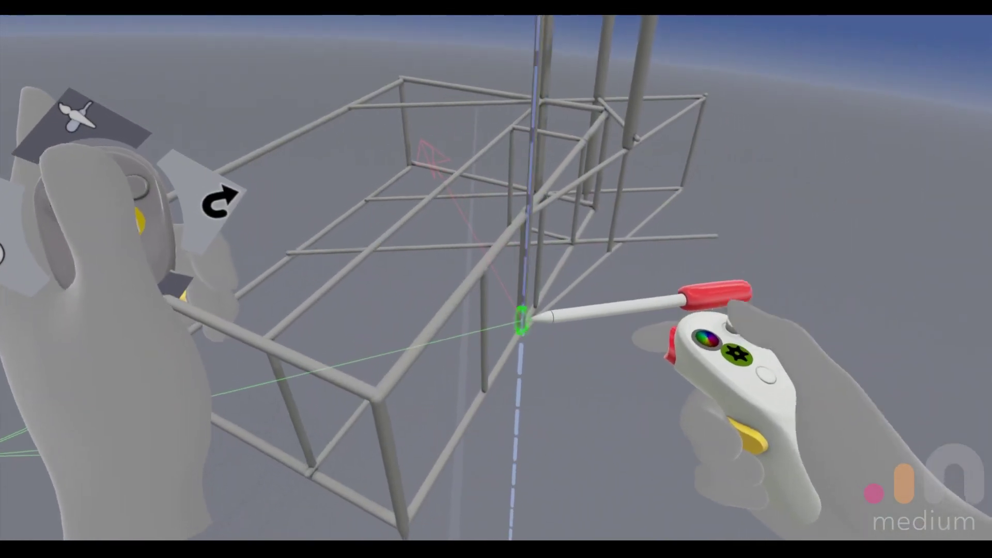
pyautogui.moveTo(522, 321); pyautogui.dragTo(528, 220)
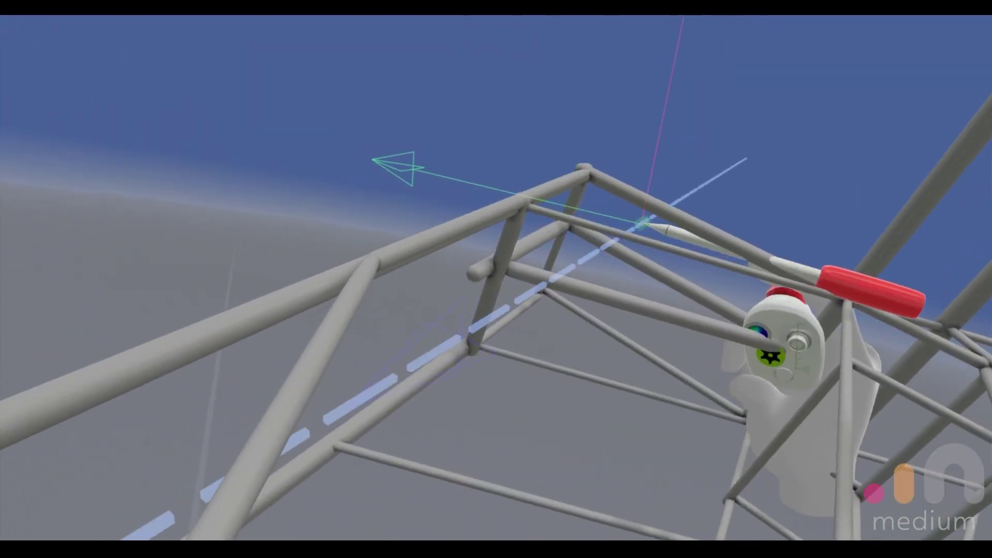
# Reinforce the end sections of the box frame with thicker straight rods and uprights at the corners.
pyautogui.moveTo(649, 200)
pyautogui.mouseDown()
pyautogui.moveTo(600, 343)
pyautogui.moveTo(634, 379)
pyautogui.mouseUp()
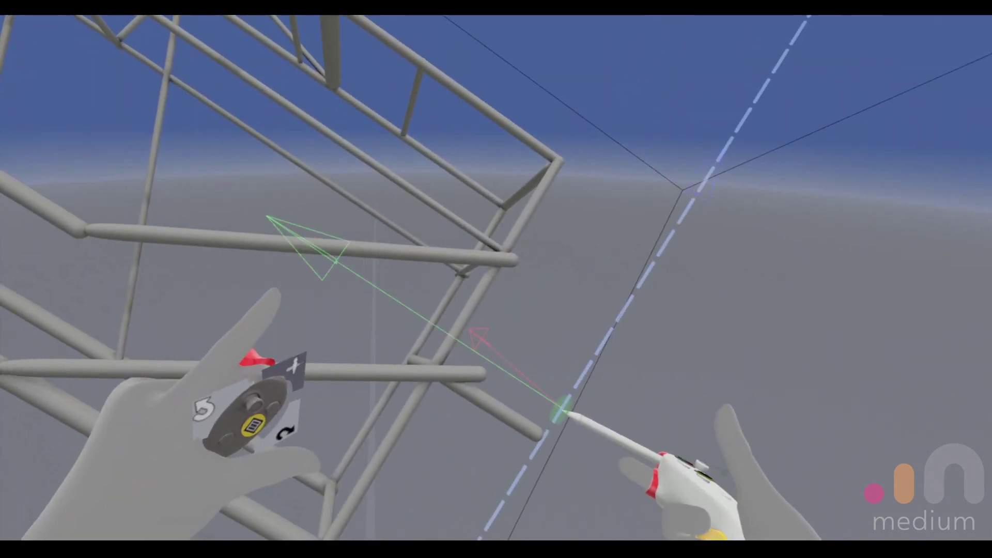
pyautogui.moveTo(527, 395); pyautogui.dragTo(594, 223)
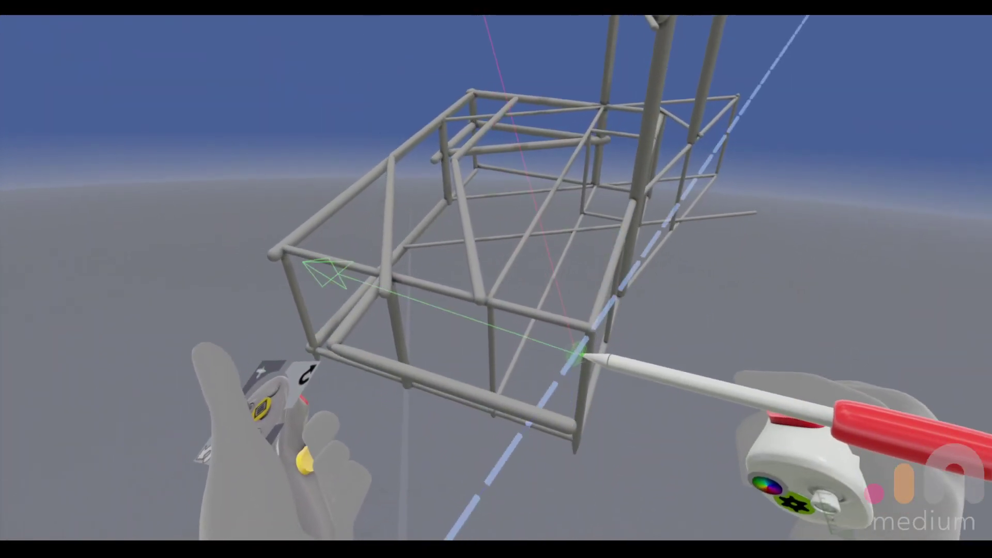
pyautogui.moveTo(582, 305); pyautogui.dragTo(562, 366)
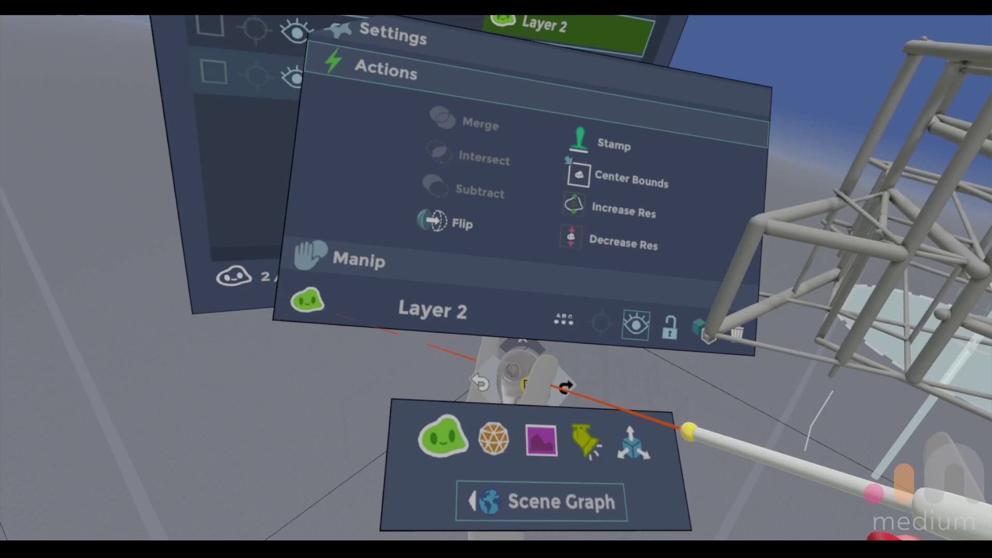
# Rename Layer 2 in the scene graph as pink.
pyautogui.click(583, 475)
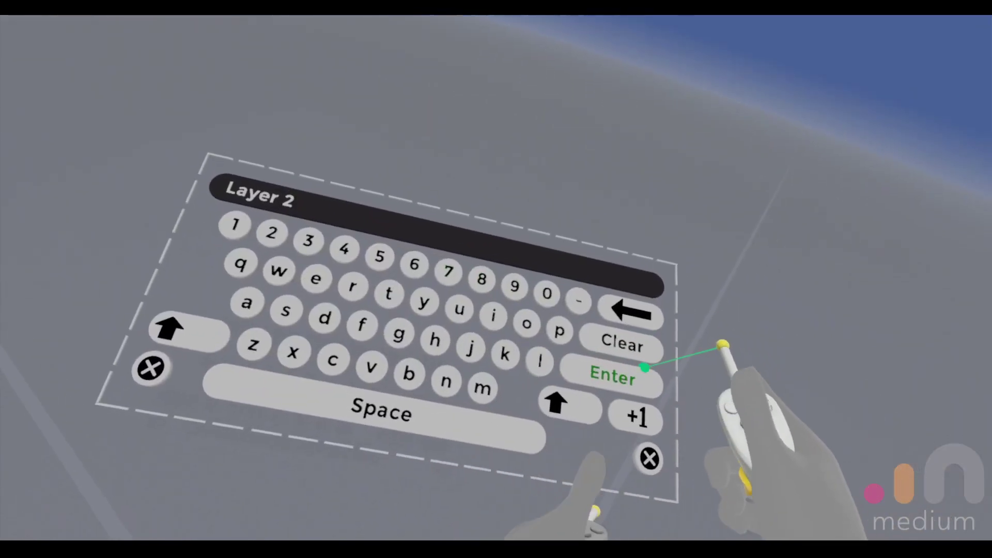
pyautogui.click(657, 355)
pyautogui.click(586, 334)
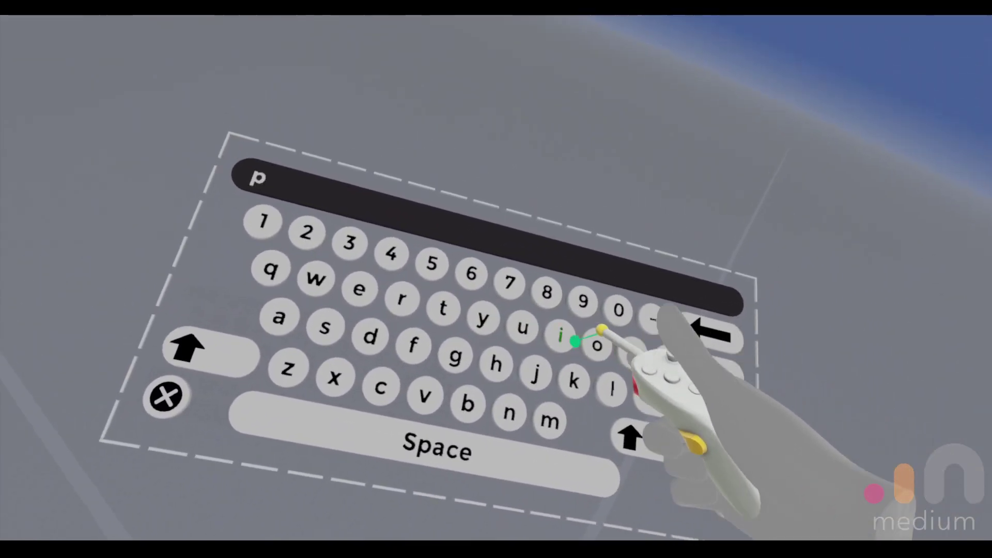
pyautogui.click(518, 317)
pyautogui.click(532, 404)
pyautogui.click(596, 371)
pyautogui.click(715, 399)
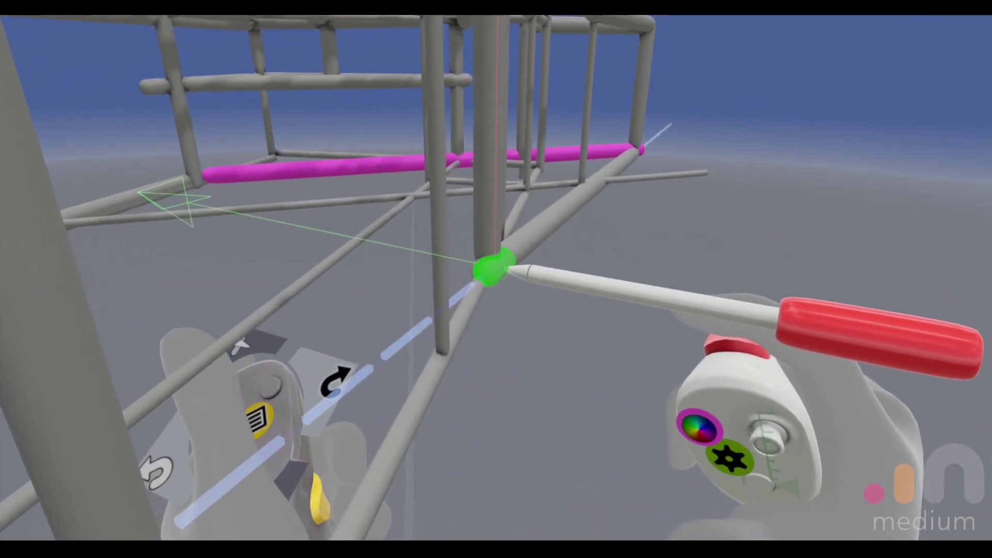
# Trace the bottom rails of the grey frame with straight pink clay rods on the pink layer.
pyautogui.moveTo(508, 268)
pyautogui.mouseDown()
pyautogui.moveTo(531, 250)
pyautogui.moveTo(577, 257)
pyautogui.mouseUp()
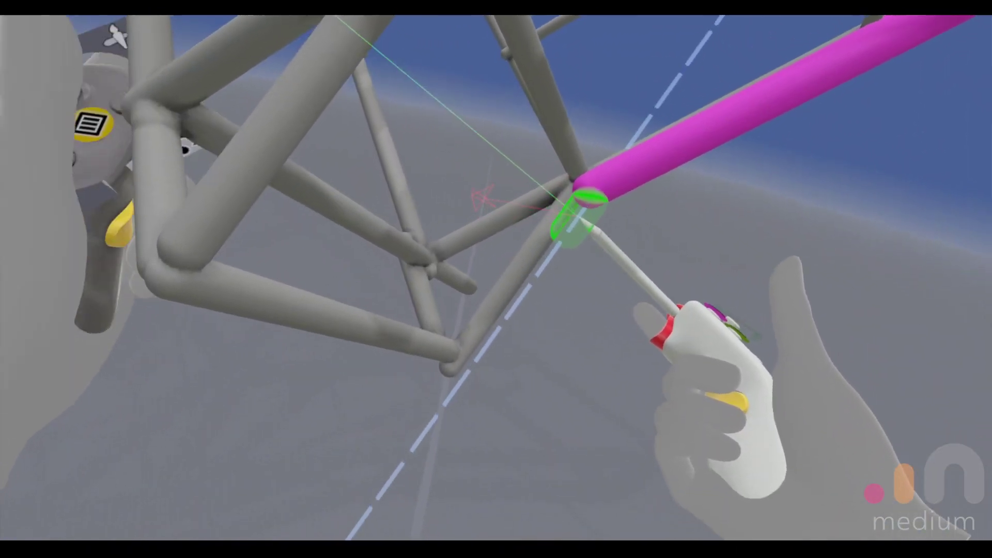
pyautogui.moveTo(590, 182); pyautogui.dragTo(581, 252)
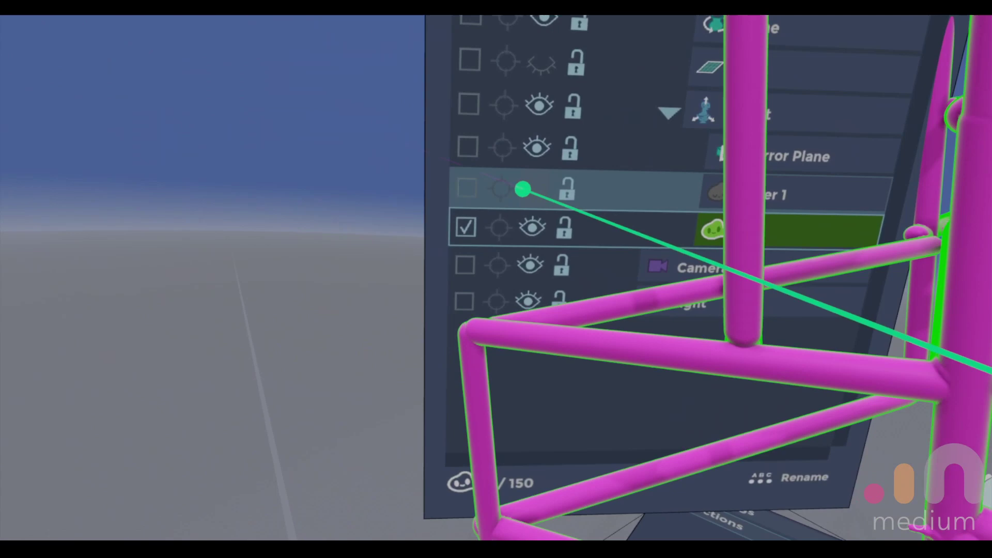
# Hide Layer 1 to inspect the pink layer on its own, and show Layer 1 again.
pyautogui.click(523, 189)
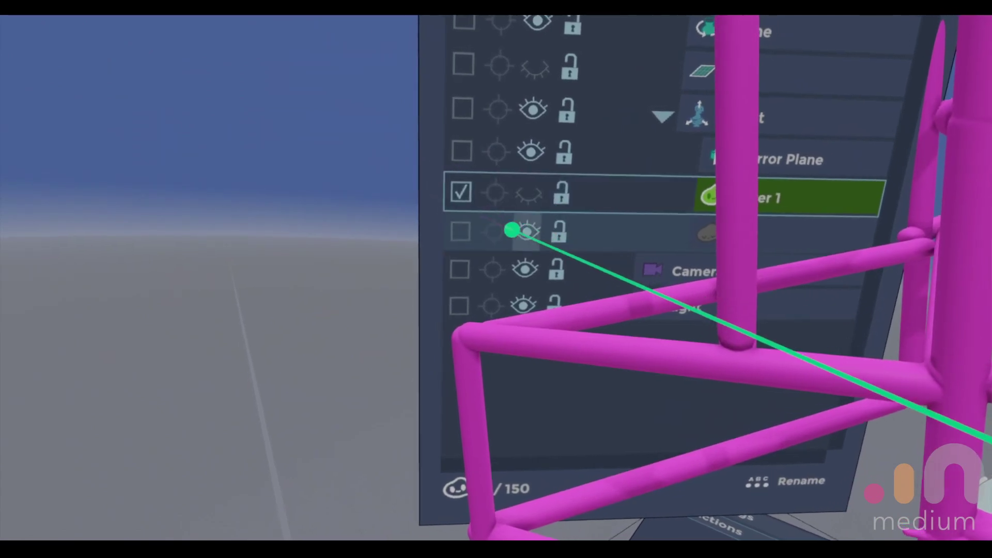
pyautogui.click(755, 299)
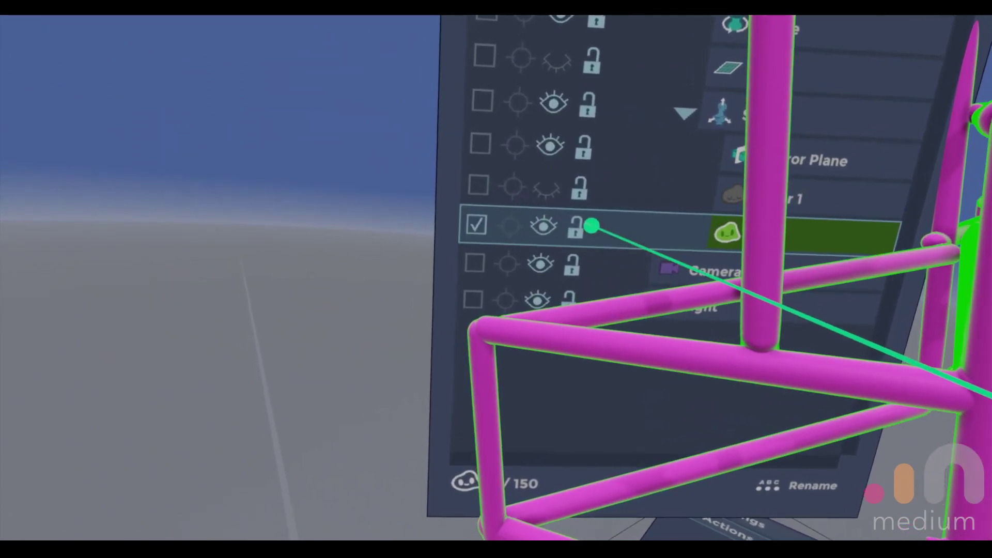
pyautogui.click(544, 193)
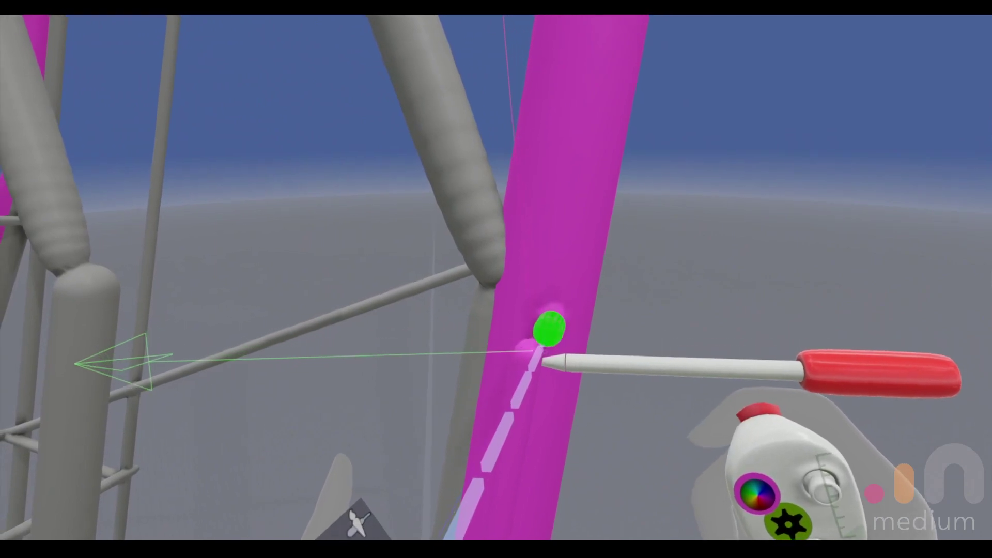
# Add more pink clay to the thick post and to the rod joint at the frame's corner on the pink layer.
pyautogui.click(550, 328)
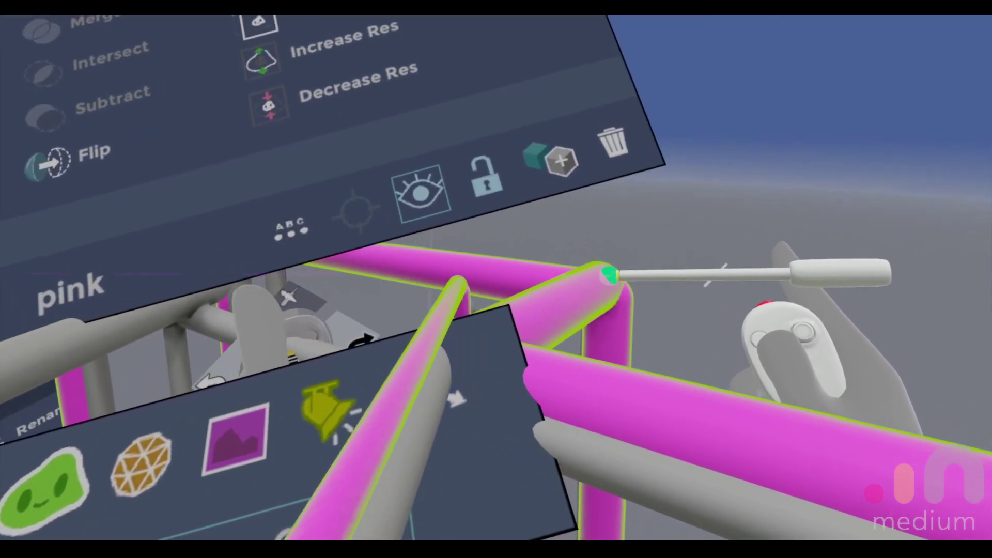
pyautogui.click(613, 275)
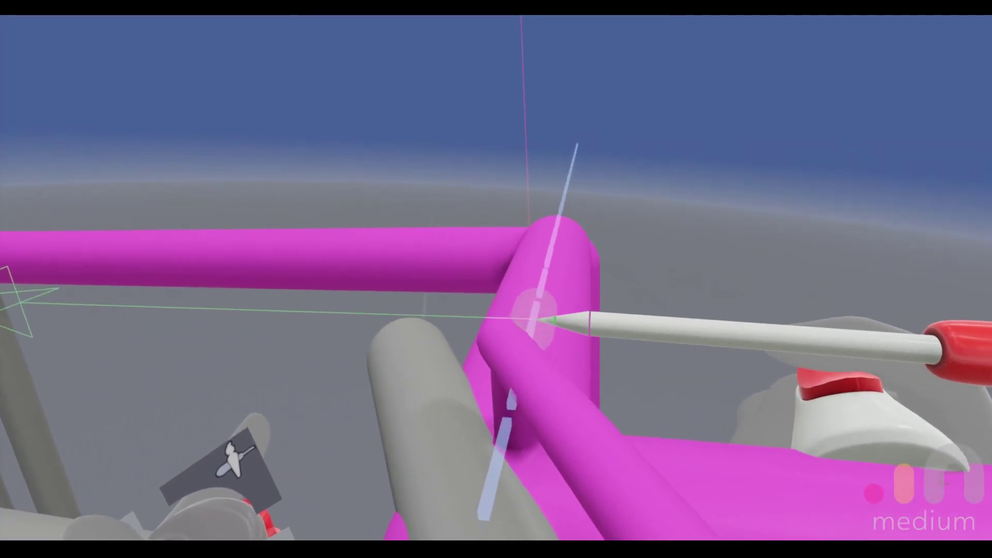